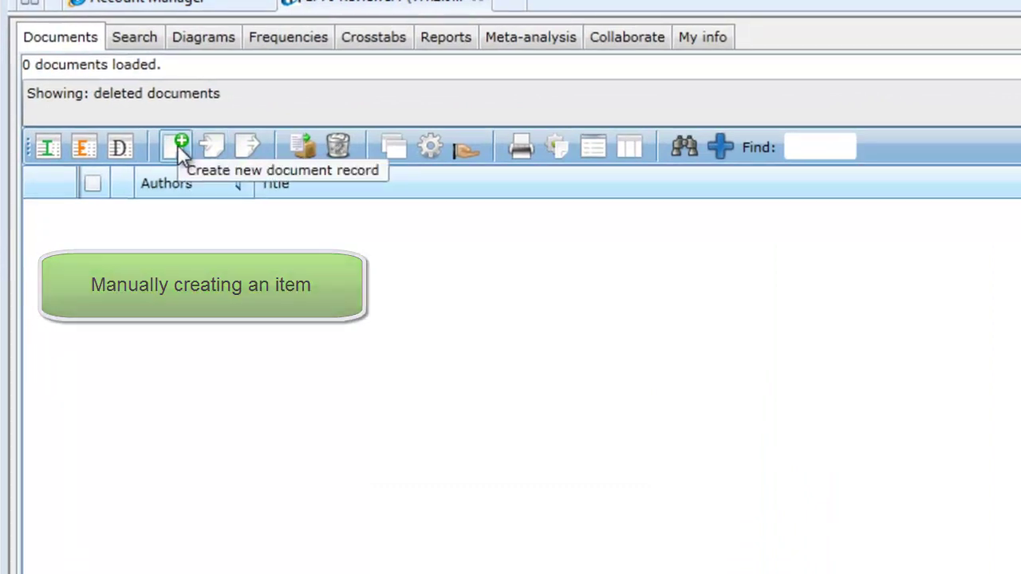
Create a new document record and confirm its publication type is Journal, Article.
{"action": "left_click", "coordinate": [178, 146]}
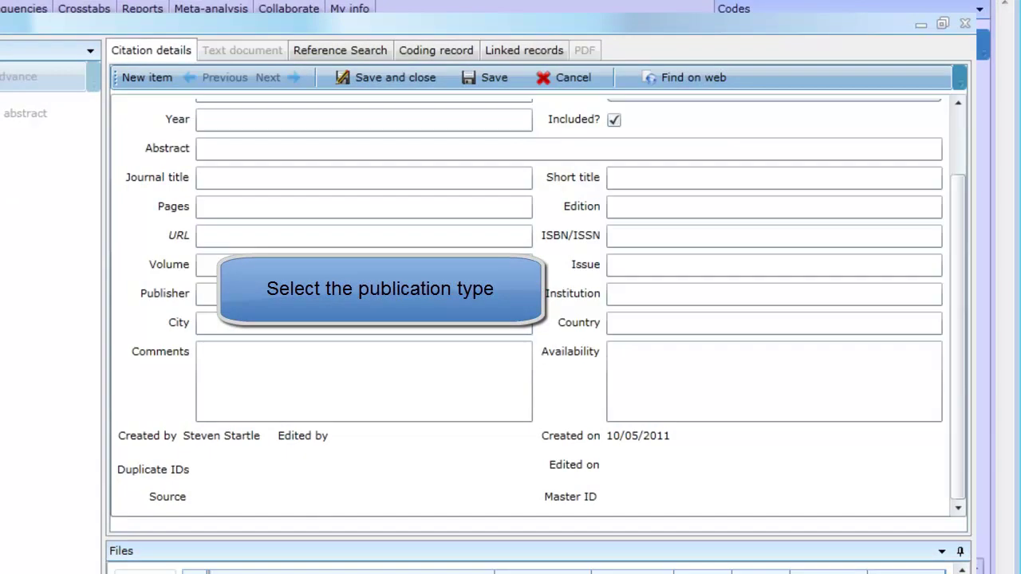
{"action": "scroll", "coordinate": [620, 183], "scroll_direction": "up", "scroll_amount": 3}
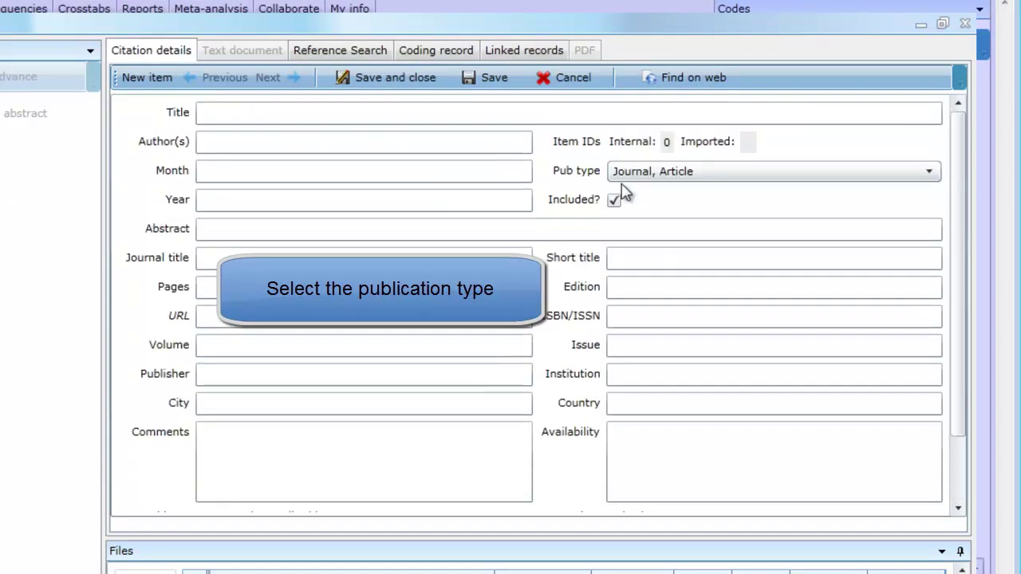
{"action": "left_click", "coordinate": [630, 170]}
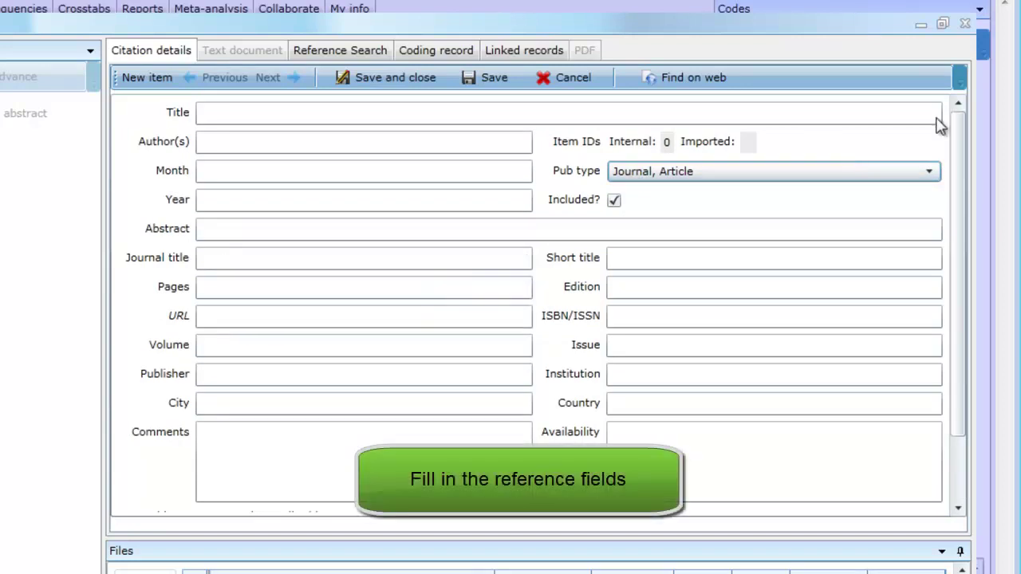
Enter the 'All creatures great and small' title, authors Garden, Pinheiro, Cunningham, and date November 2010.
{"action": "left_click", "coordinate": [214, 112]}
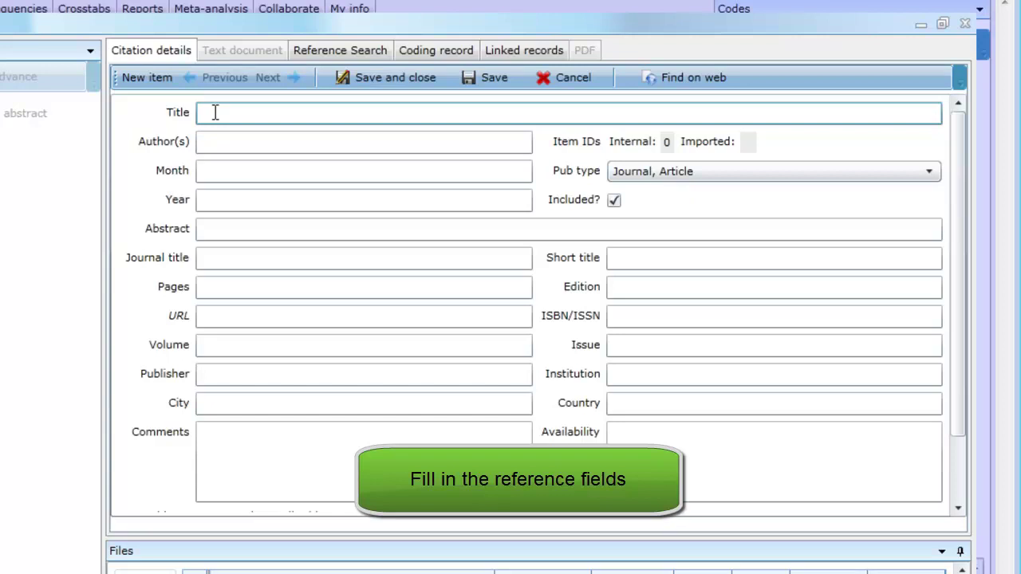
{"action": "type", "text": "All creatures great and small: regulatory T cells in mice, humans, dogs and other domestic animal species."}
{"action": "left_click", "coordinate": [243, 140]}
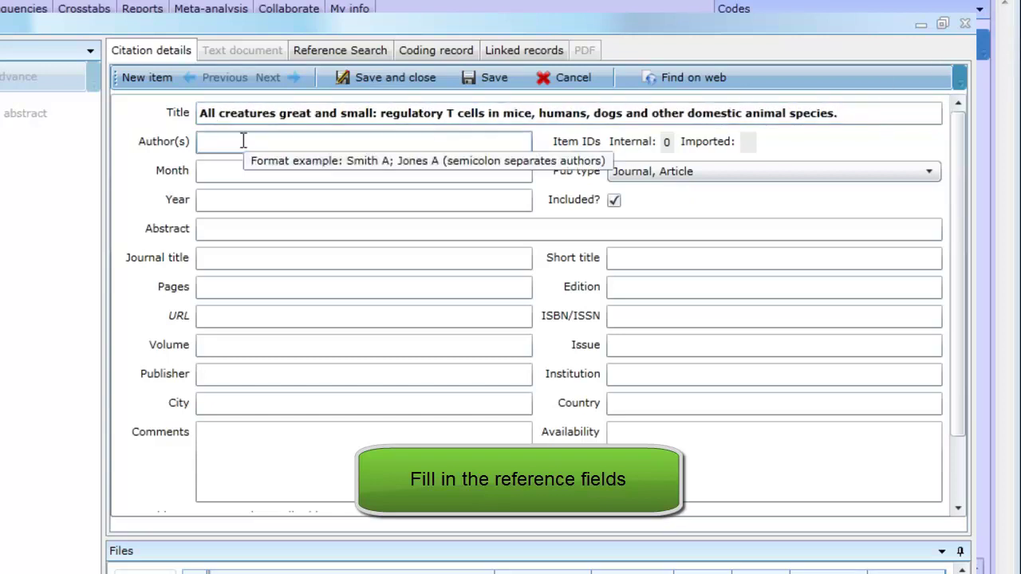
{"action": "type", "text": "Garden O A A; Pinheiro D ; Cunningham F ;"}
{"action": "left_click", "coordinate": [222, 168]}
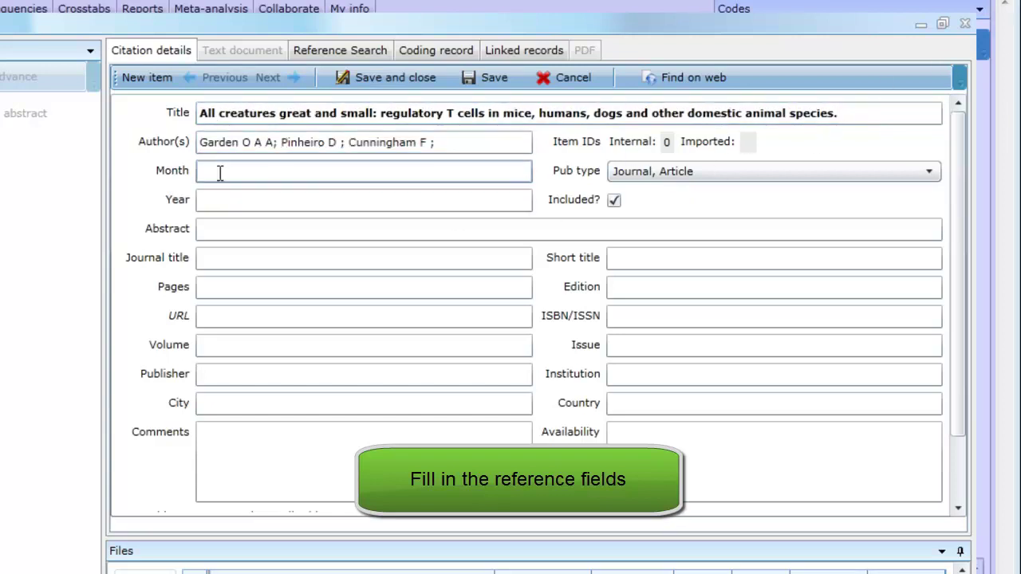
{"action": "type", "text": "November"}
{"action": "key", "text": "Tab"}
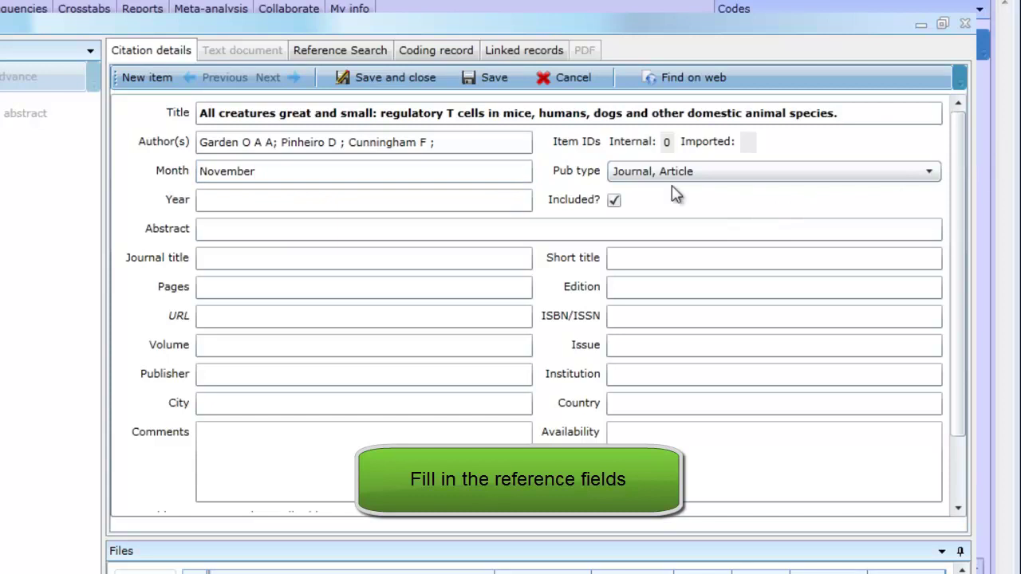
{"action": "key", "text": "Tab"}
{"action": "left_click", "coordinate": [207, 199]}
{"action": "type", "text": "2010"}
Paste the abstract and institution; add short title 'Garden (2010)ISSN:1878-1705', issue 5, country Netherlands.
{"action": "left_click", "coordinate": [219, 228]}
{"action": "key", "text": "ctrl+v"}
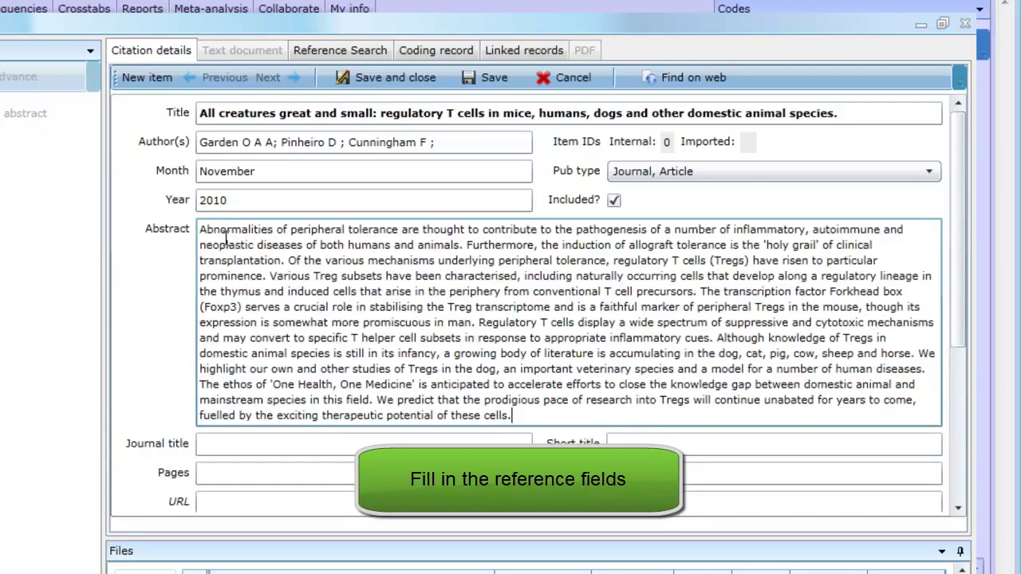
{"action": "scroll", "coordinate": [331, 364], "scroll_direction": "down", "scroll_amount": 3}
{"action": "left_click", "coordinate": [643, 211]}
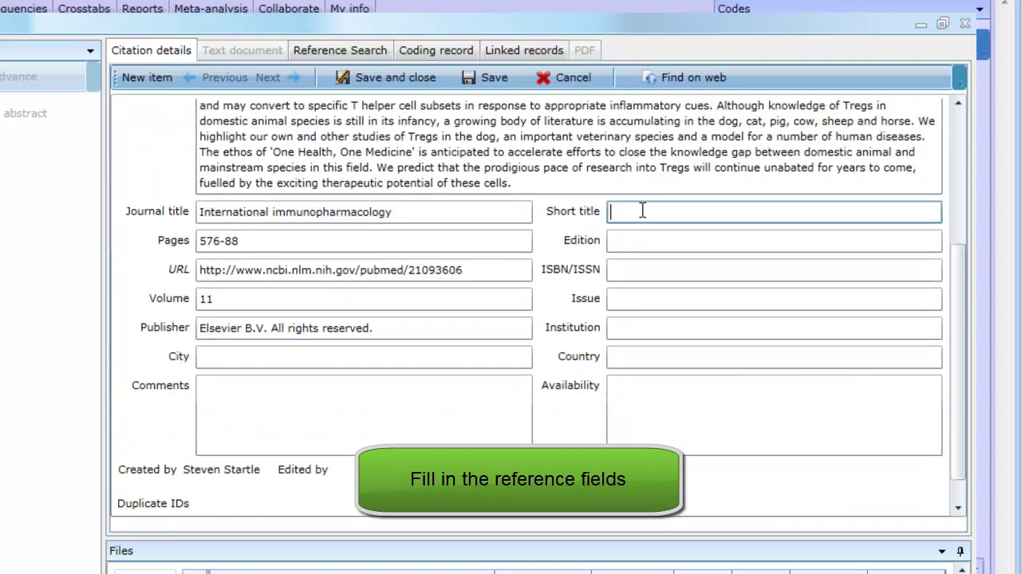
{"action": "type", "text": "Garden (2010)"}
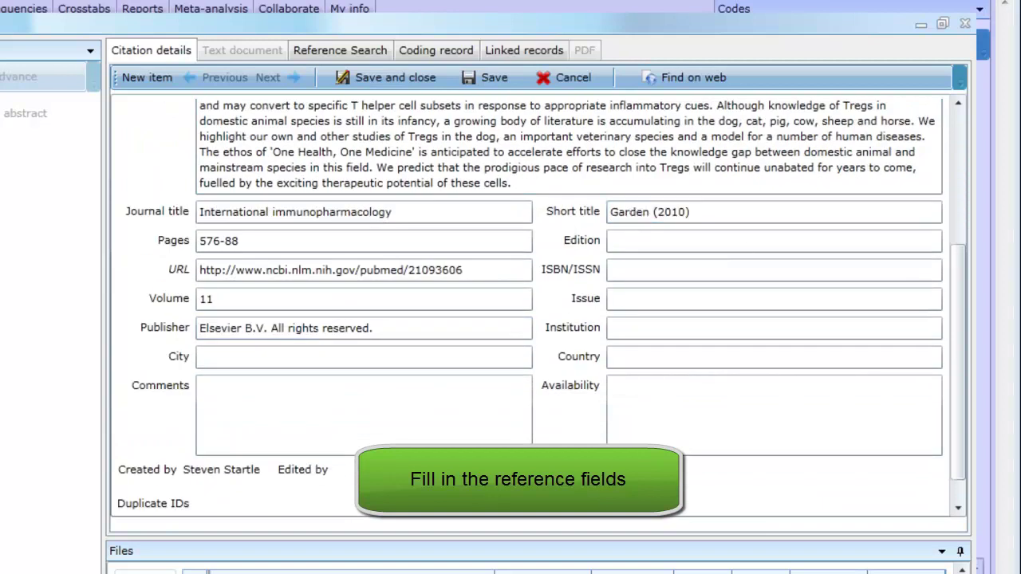
{"action": "type", "text": "ISSN:1878-1705"}
{"action": "left_click", "coordinate": [633, 300]}
{"action": "type", "text": "5"}
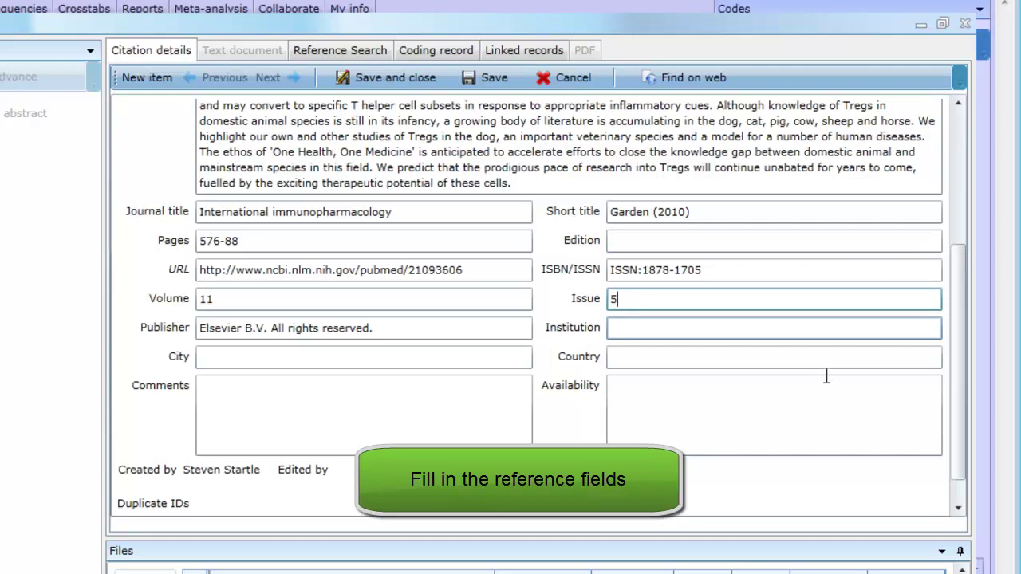
{"action": "left_click", "coordinate": [625, 327]}
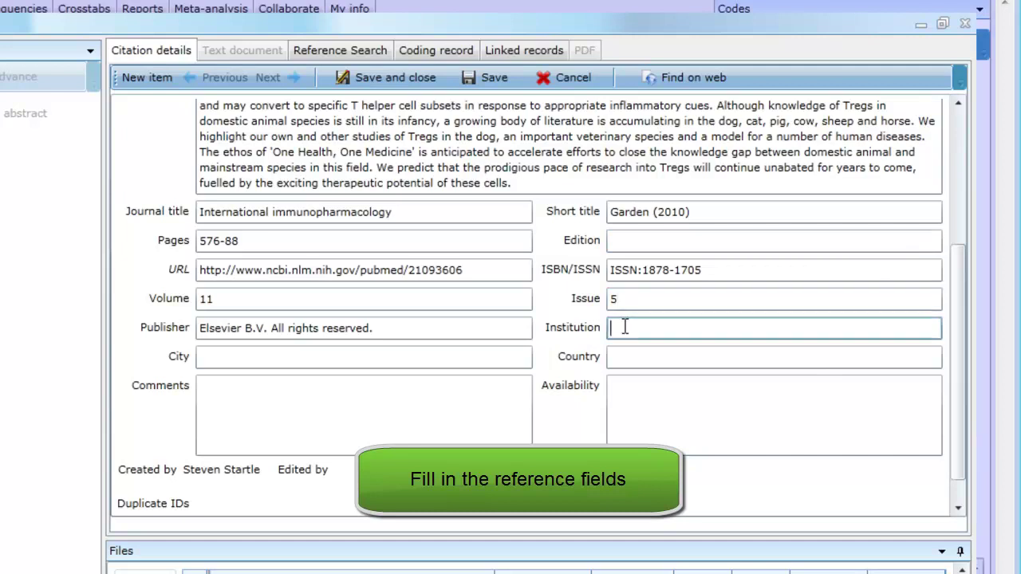
{"action": "key", "text": "ctrl+v"}
{"action": "left_click", "coordinate": [630, 358]}
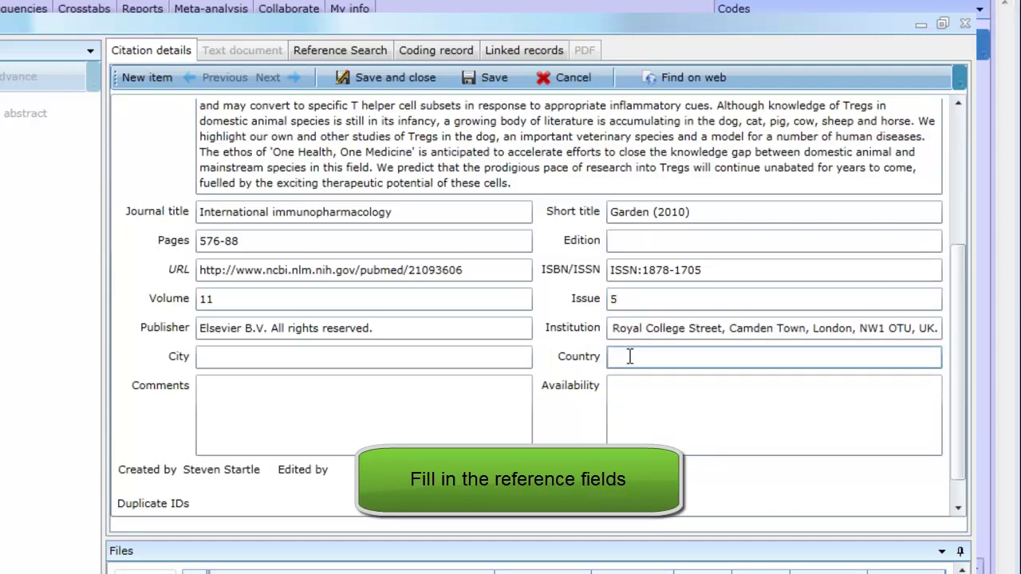
{"action": "type", "text": "Netherlands"}
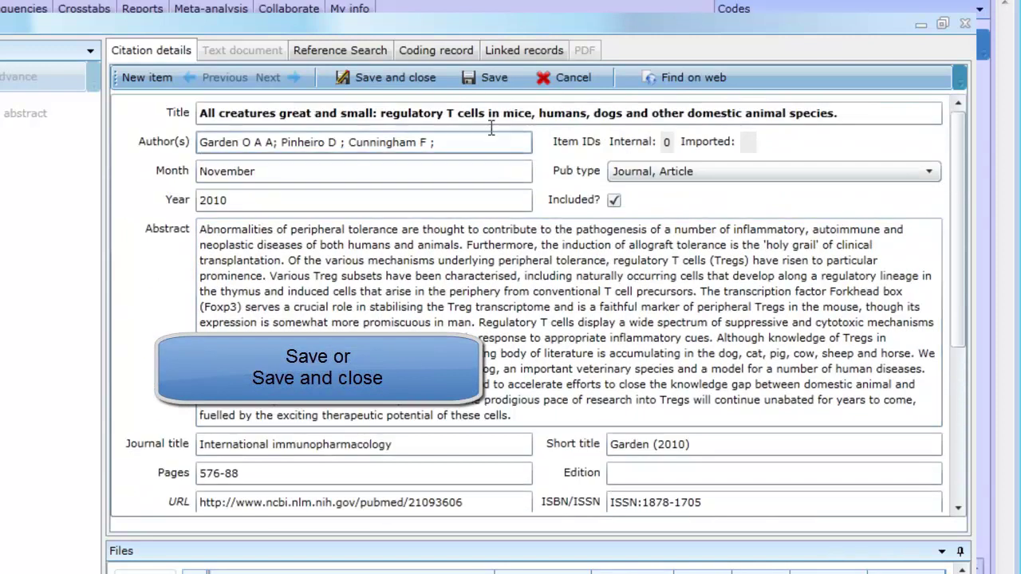
Save the Garden 2010 reference and close the citation form.
{"action": "left_click", "coordinate": [491, 82]}
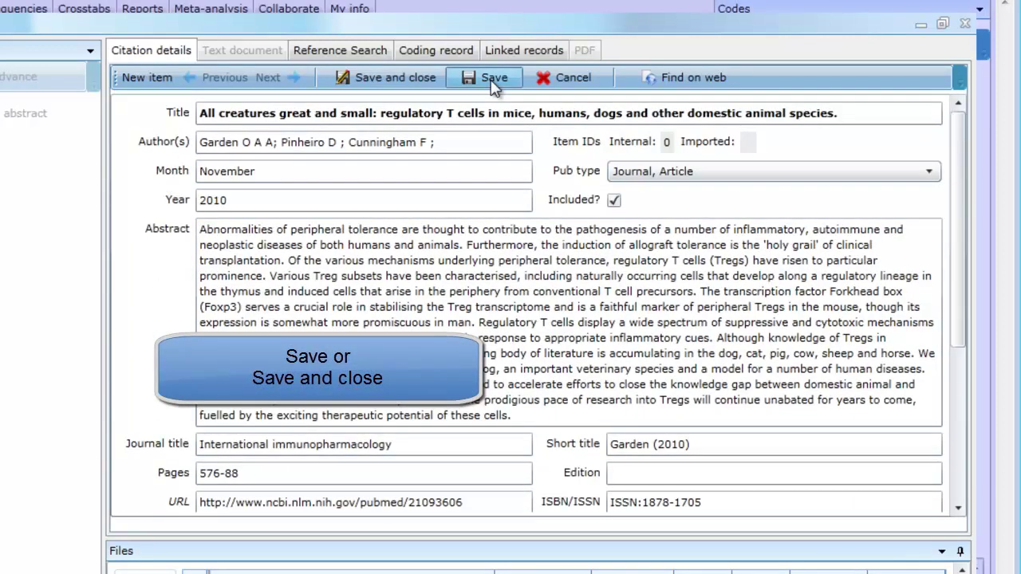
{"action": "left_click", "coordinate": [390, 80]}
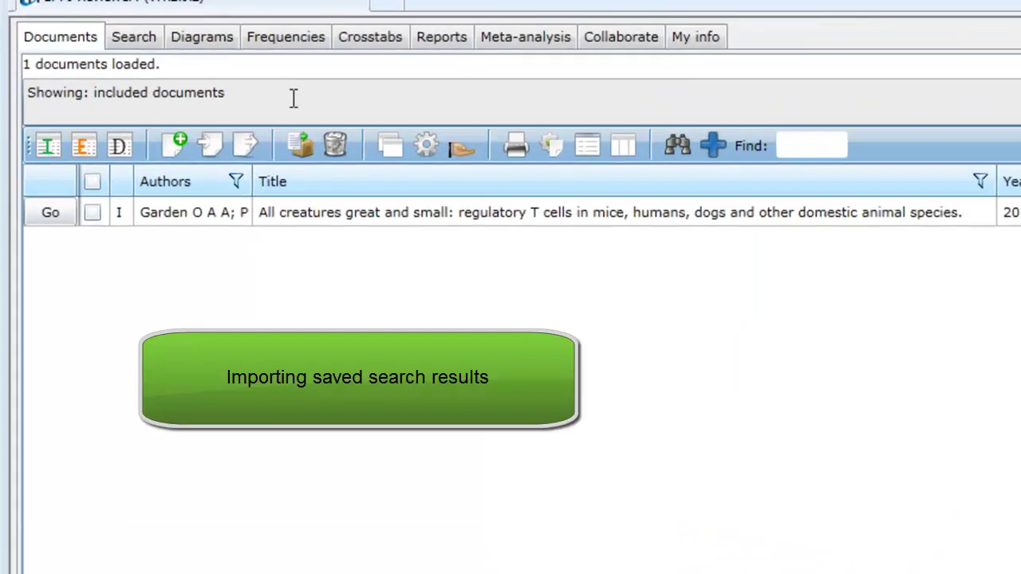
Read the 1-150 Embase.ris file into the import preview using the RIS filter.
{"action": "left_click", "coordinate": [205, 147]}
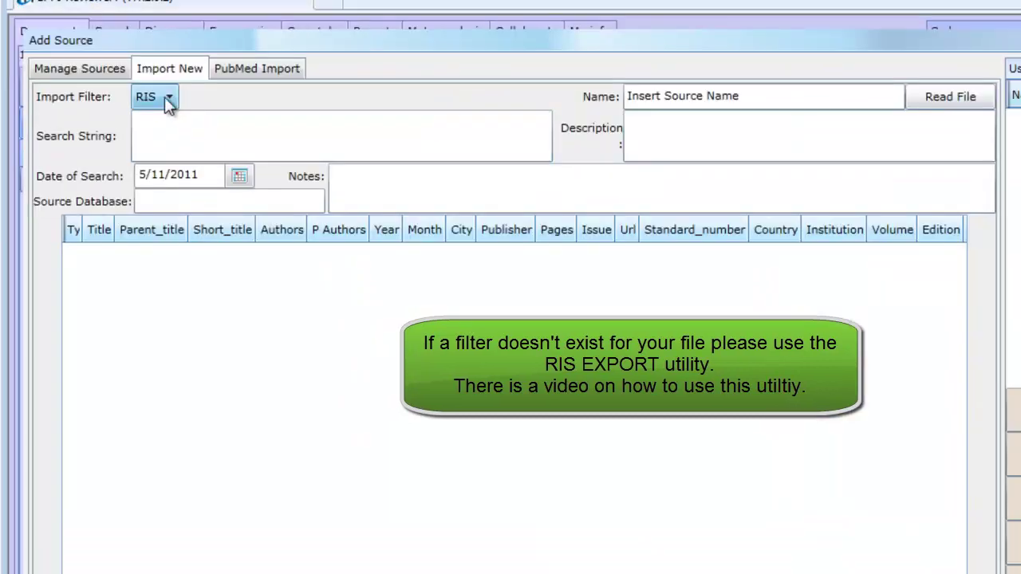
{"action": "left_click", "coordinate": [133, 77]}
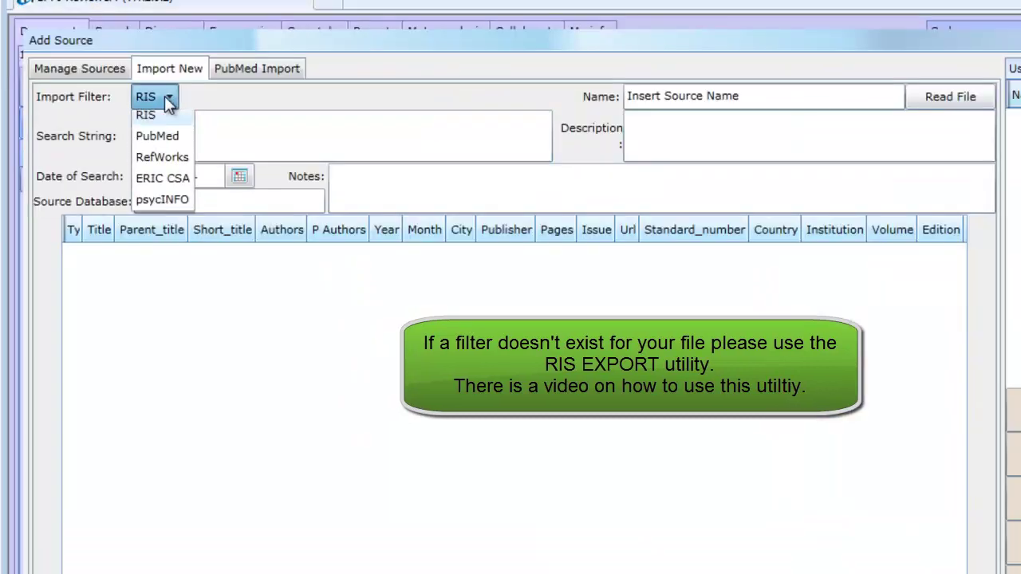
{"action": "left_click", "coordinate": [164, 96]}
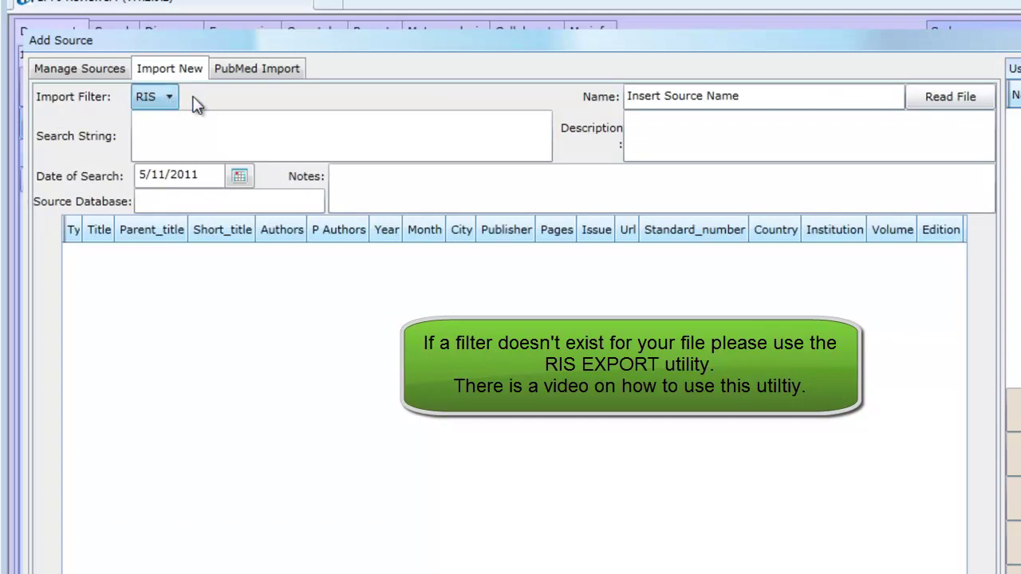
{"action": "left_click", "coordinate": [942, 106]}
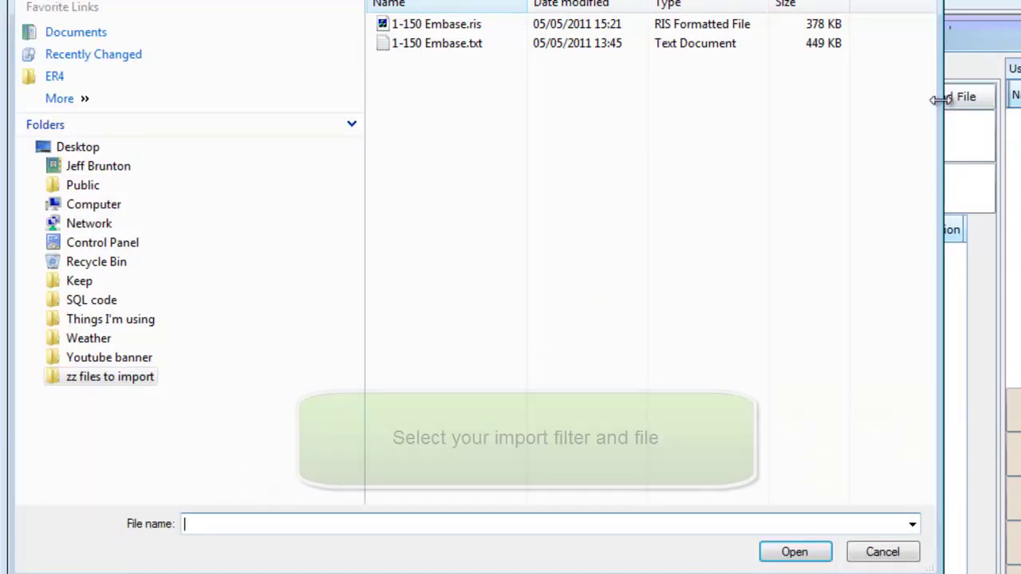
{"action": "left_click", "coordinate": [474, 30]}
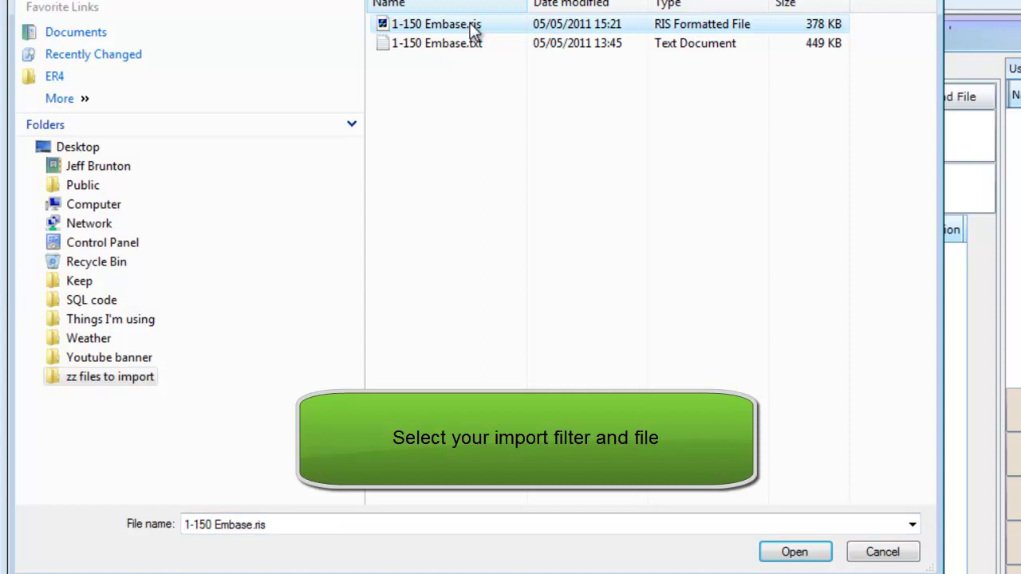
{"action": "left_click", "coordinate": [792, 558]}
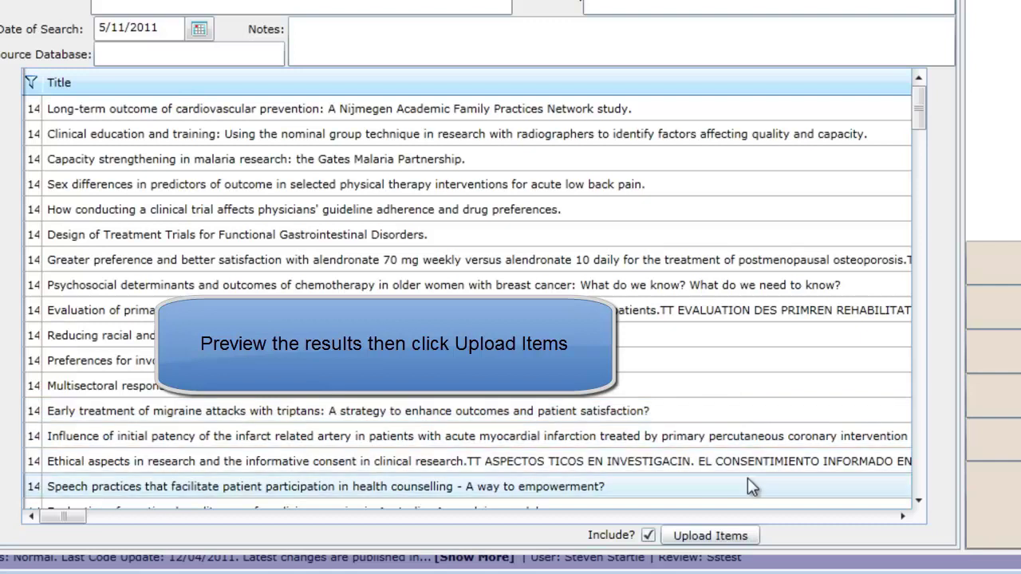
Upload the previewed Embase references as the 1-150 Embase.ris source.
{"action": "mouse_move", "coordinate": [920, 114]}
{"action": "left_mouse_down"}
{"action": "mouse_move", "coordinate": [922, 206]}
{"action": "mouse_move", "coordinate": [919, 99]}
{"action": "left_mouse_up"}
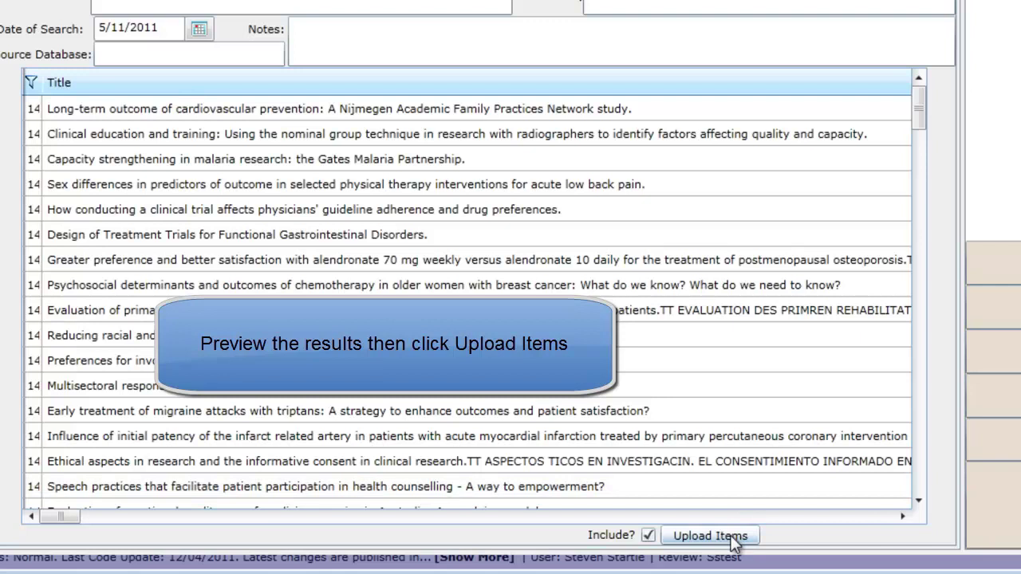
{"action": "left_click", "coordinate": [733, 540]}
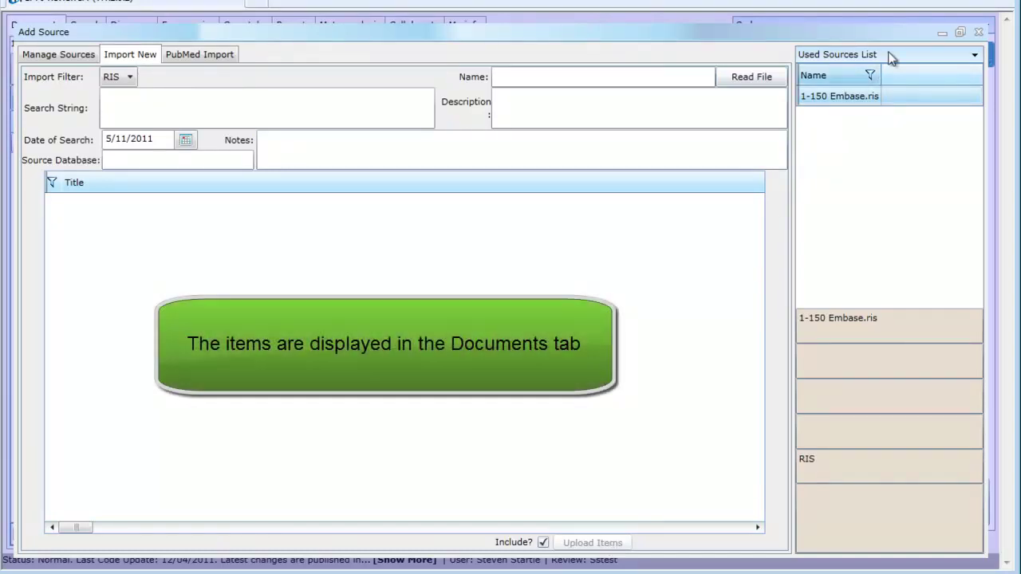
Close the add-source window, confirm 151 documents, and reopen it for another import.
{"action": "left_click", "coordinate": [979, 34]}
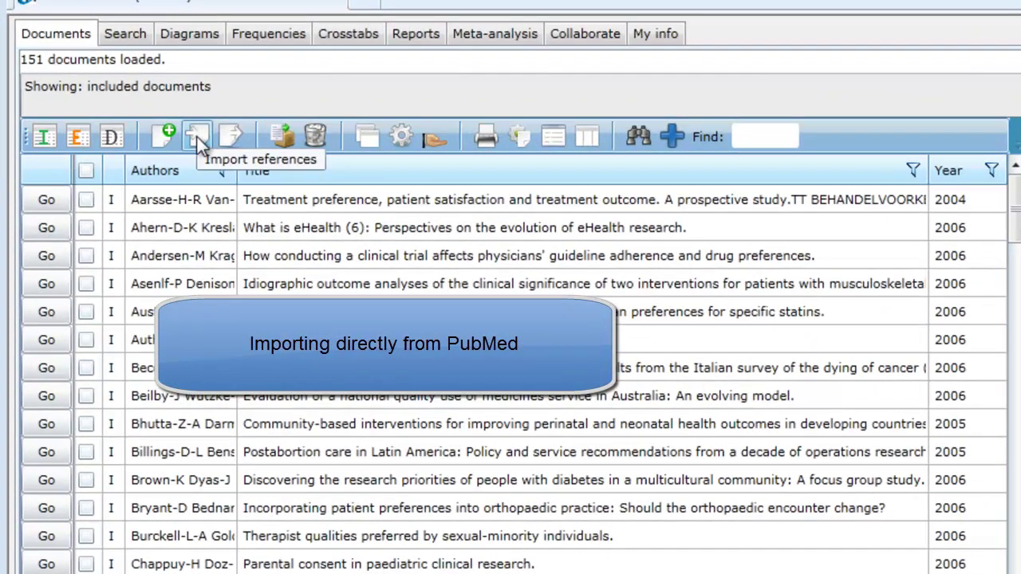
{"action": "left_click", "coordinate": [197, 138]}
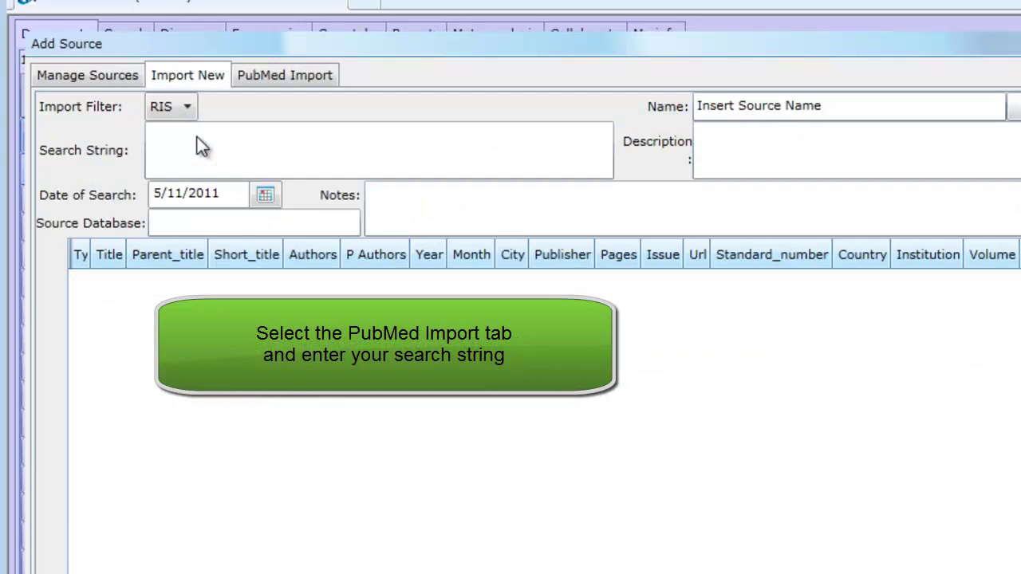
Run a PubMed search for 'Dog and Cat and Mouse' from the PubMed Import tab.
{"action": "left_click", "coordinate": [276, 74]}
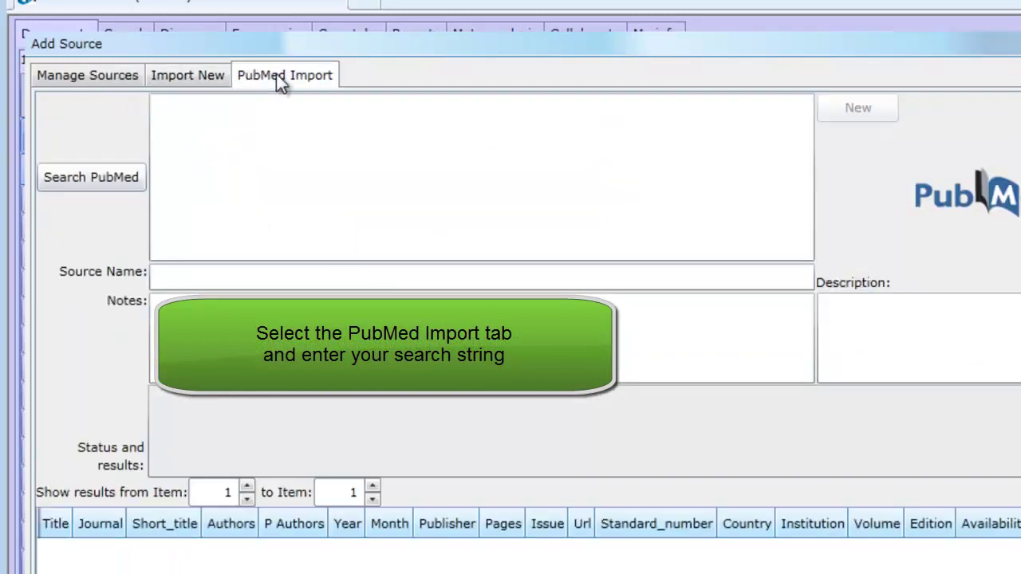
{"action": "left_click", "coordinate": [197, 117]}
{"action": "type", "text": "D"}
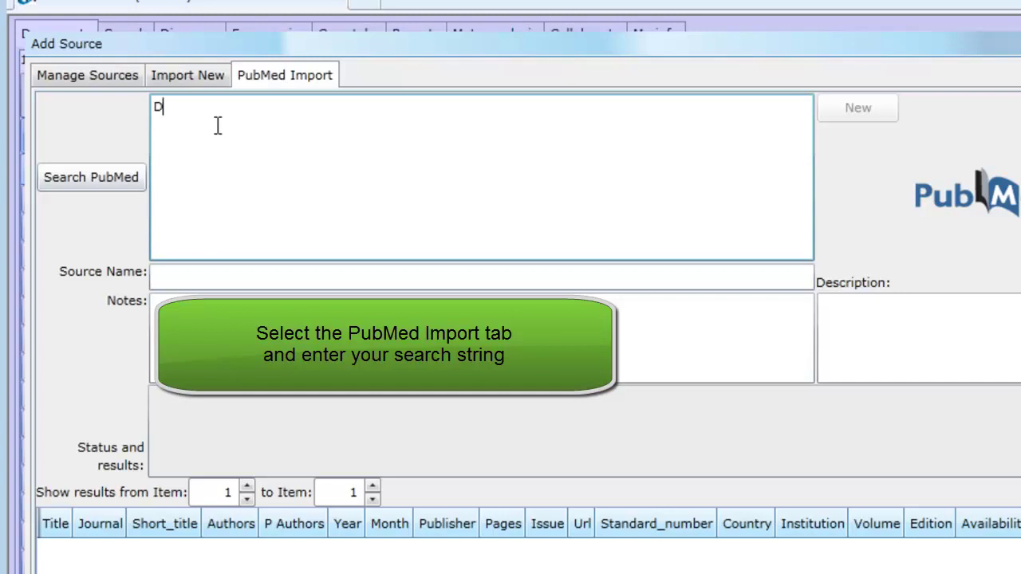
{"action": "type", "text": "og and Cat "}
{"action": "type", "text": "and M"}
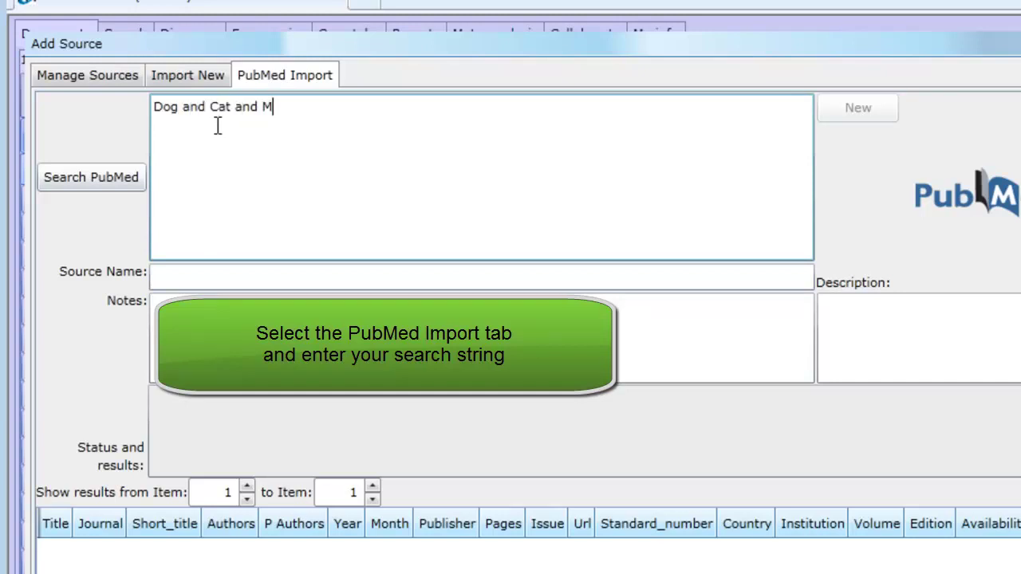
{"action": "type", "text": "ouse"}
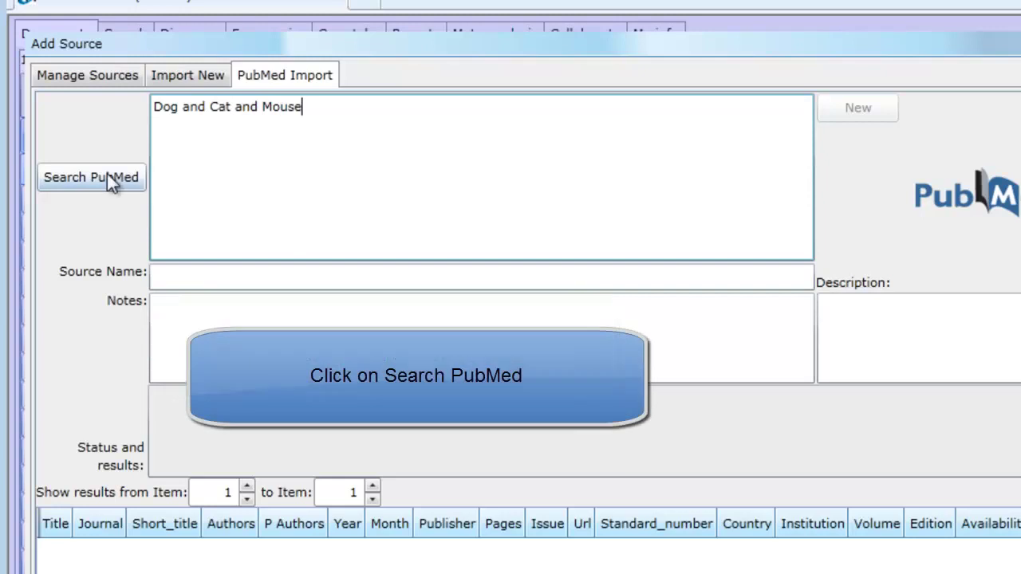
{"action": "left_click", "coordinate": [108, 178]}
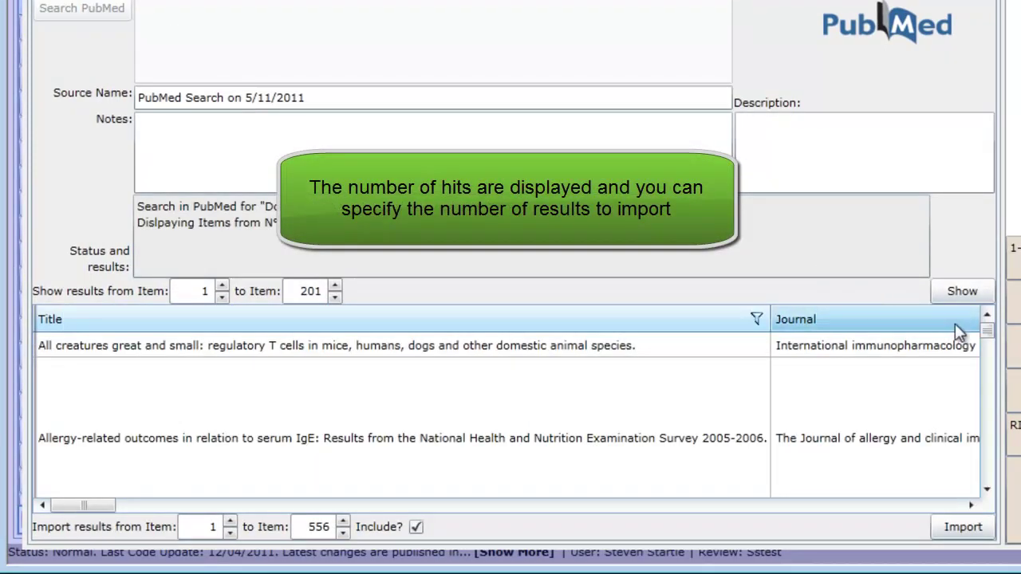
Import all 556 PubMed results (items 1 to 556) into the review.
{"action": "mouse_move", "coordinate": [990, 336]}
{"action": "left_mouse_down"}
{"action": "mouse_move", "coordinate": [989, 361]}
{"action": "mouse_move", "coordinate": [987, 348]}
{"action": "left_mouse_up"}
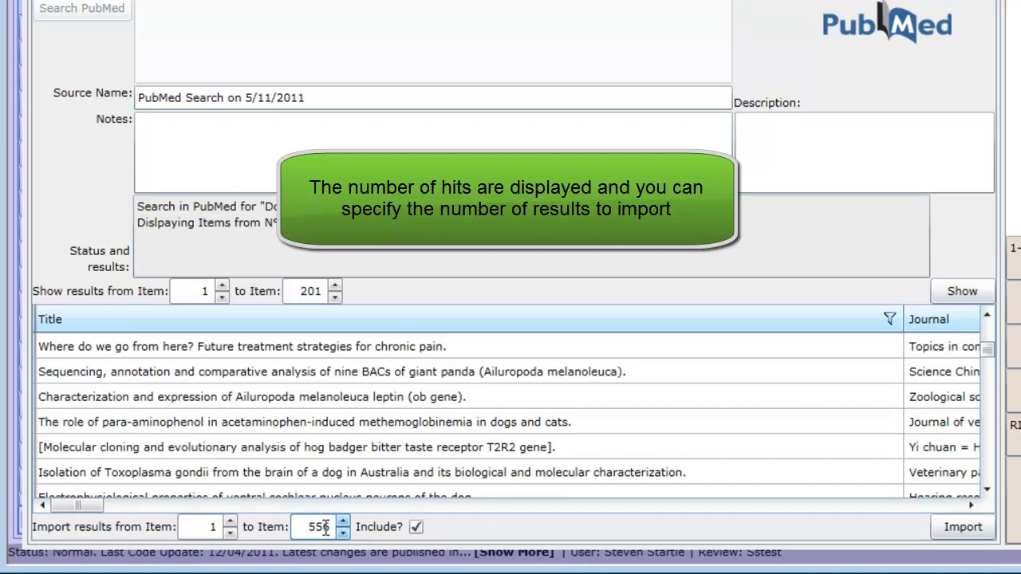
{"action": "left_click", "coordinate": [942, 530]}
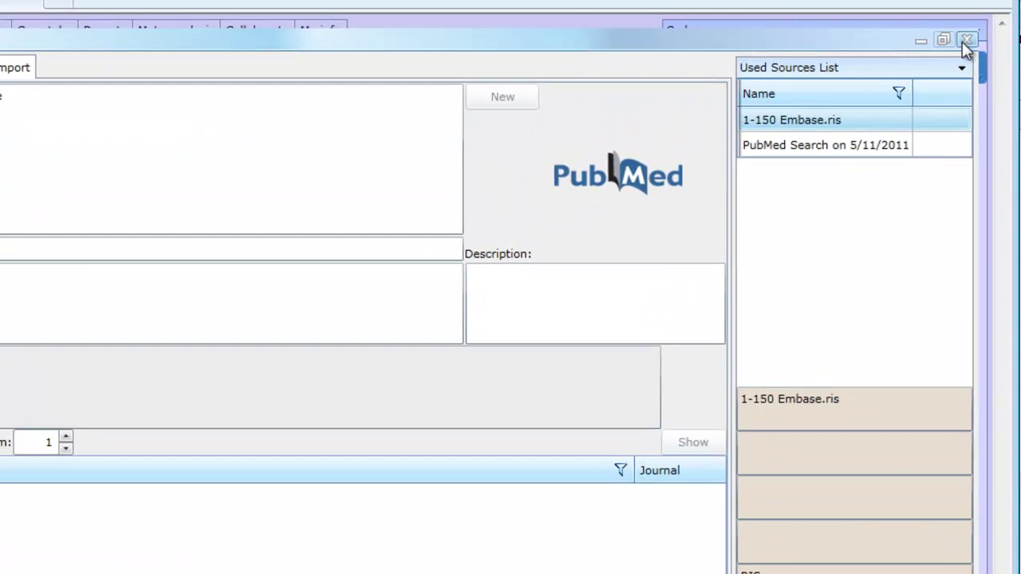
Close the import window and view the sources summary totalling 707 items.
{"action": "left_click", "coordinate": [965, 40]}
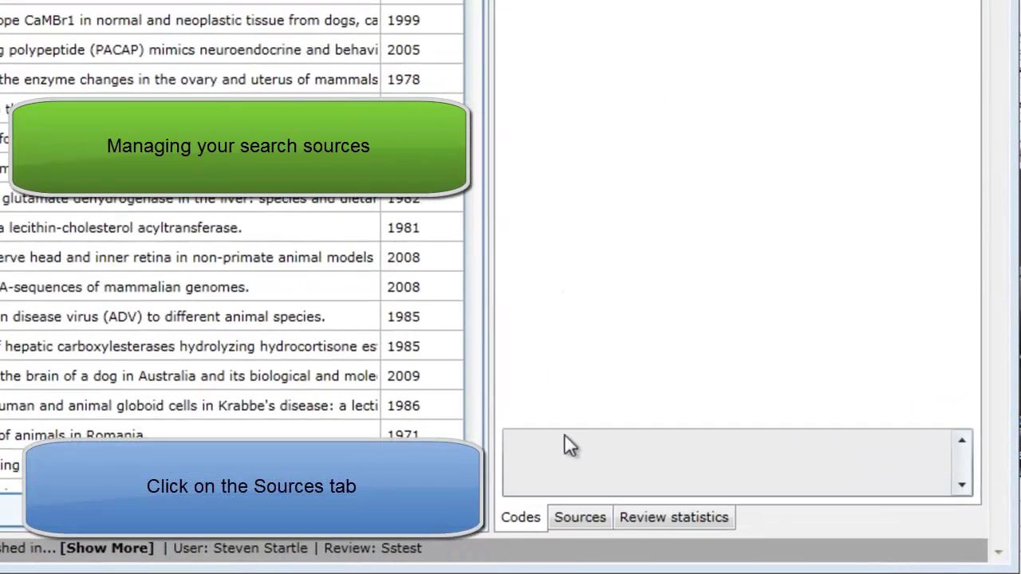
{"action": "left_click", "coordinate": [576, 524]}
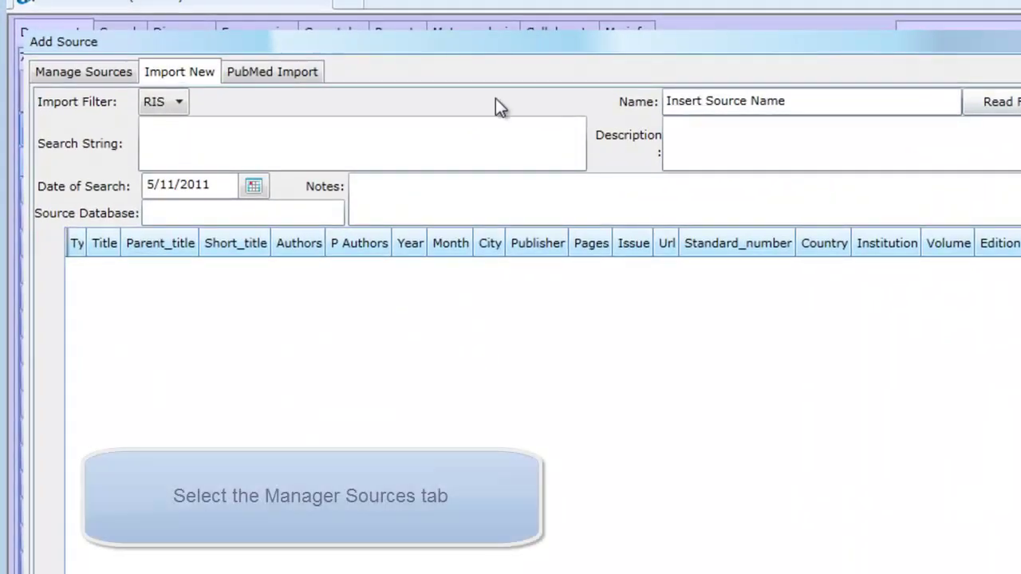
Show the 'PubMed Search on 5/11/2011' source details: 556 items, search 'Dog and Cat and Mouse'.
{"action": "left_click", "coordinate": [81, 71]}
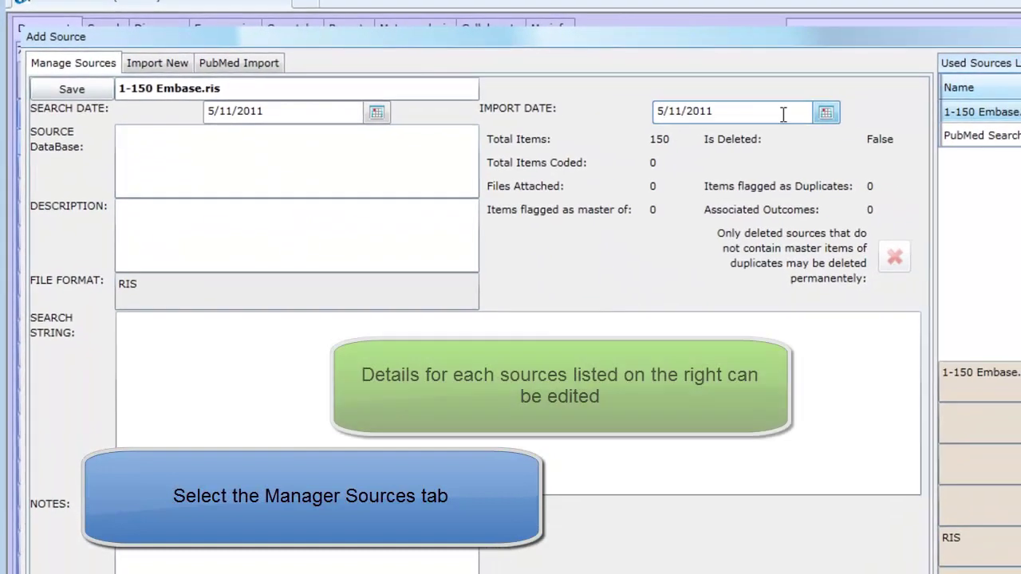
{"action": "left_click", "coordinate": [961, 136]}
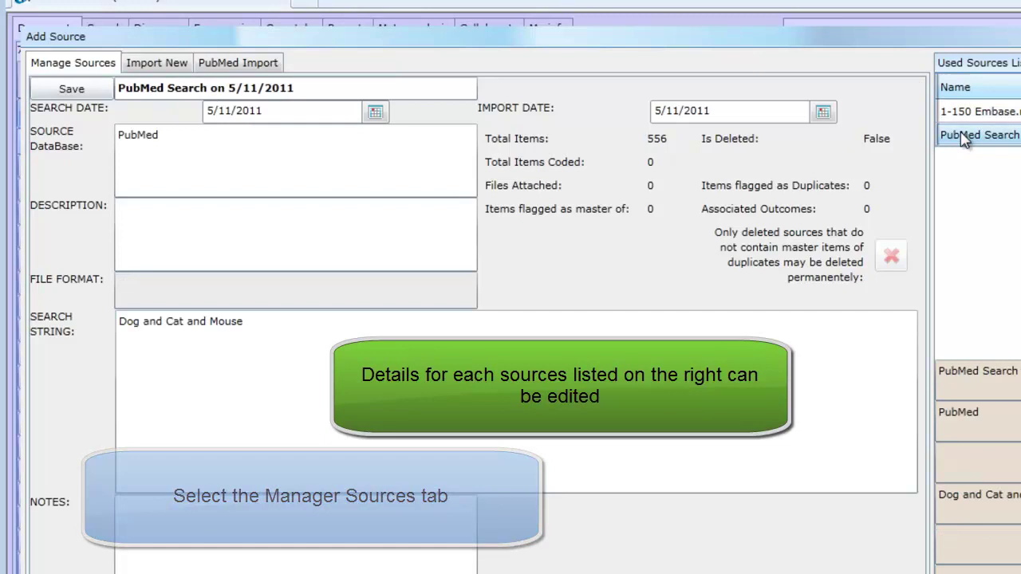